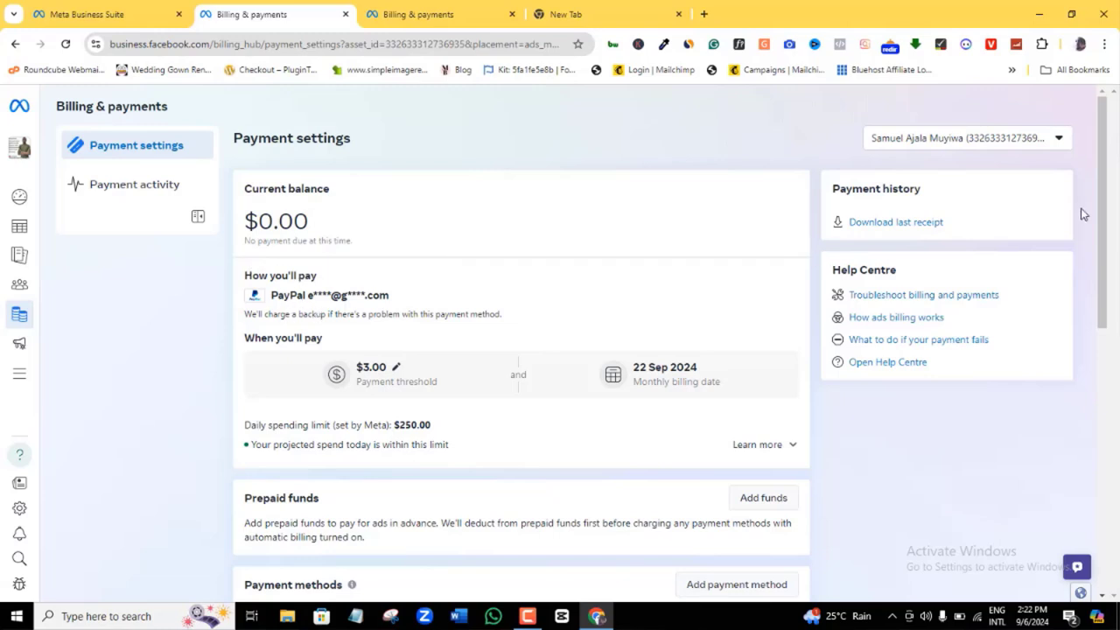
- Scroll the Payment settings page down to the Payment methods section
left_click_drag(1103, 212, 1103, 352)
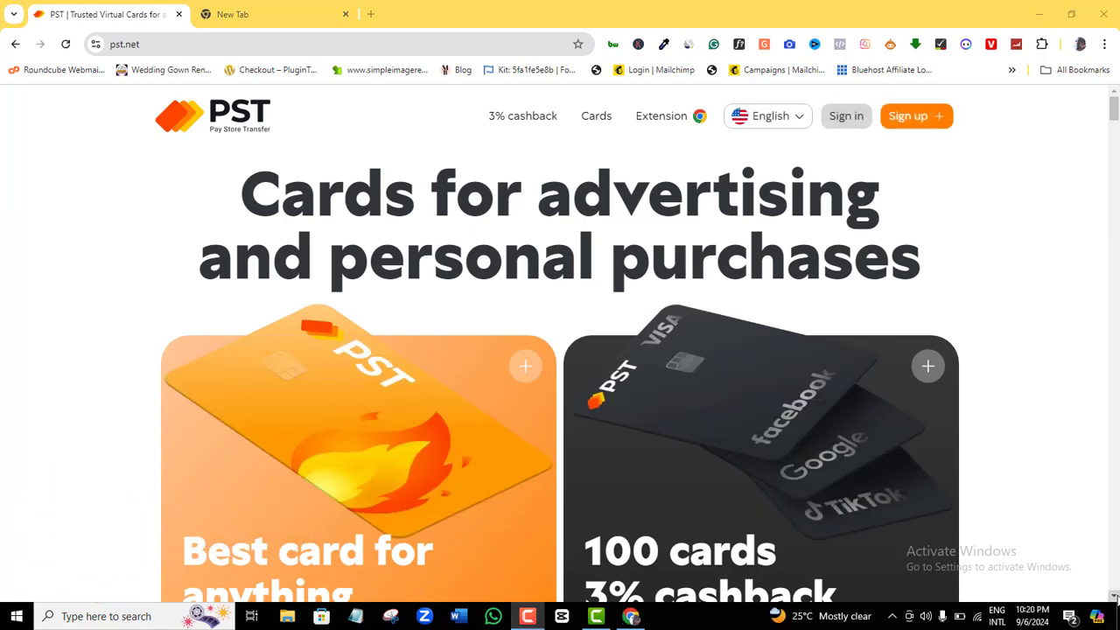
scroll(1115, 598, "down", 2)
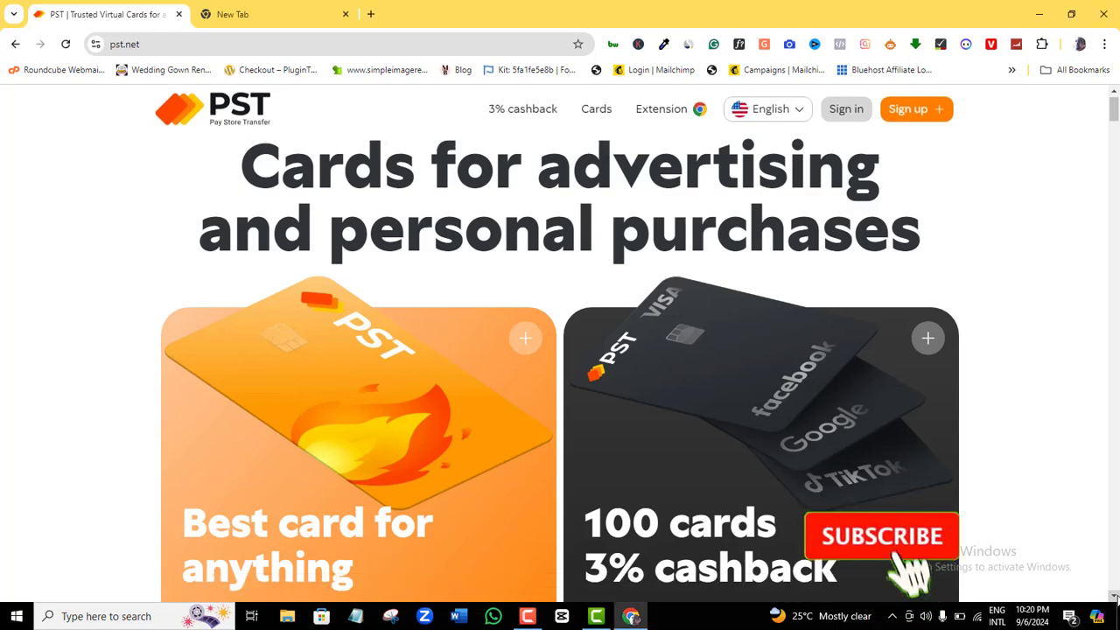
scroll(1114, 598, "down", 6)
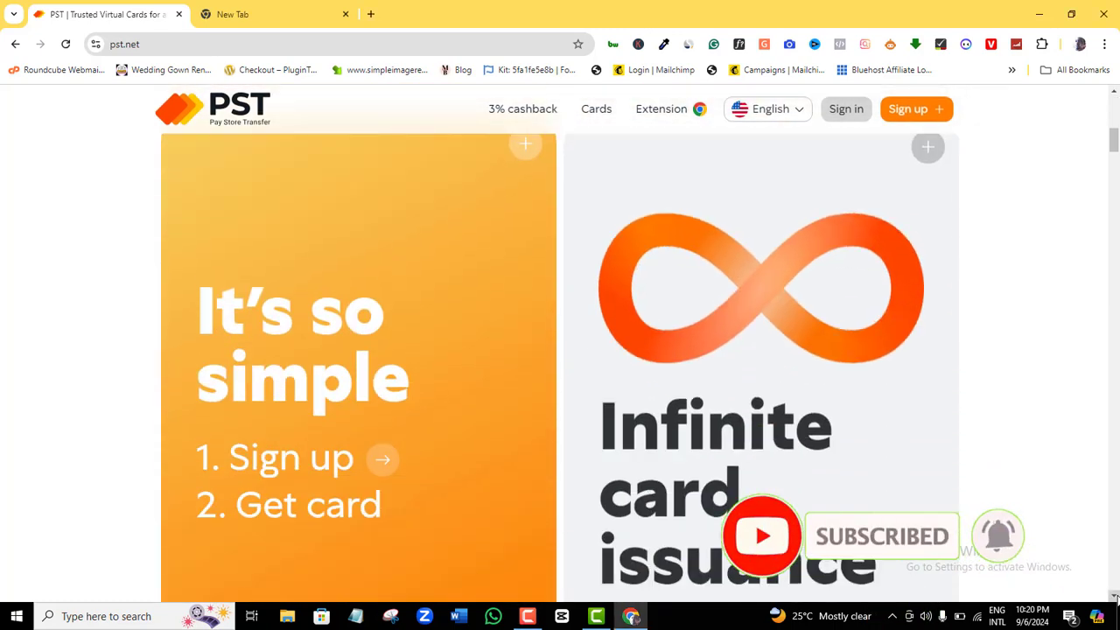
scroll(1114, 597, "down", 6)
scroll(1072, 412, "up", 2)
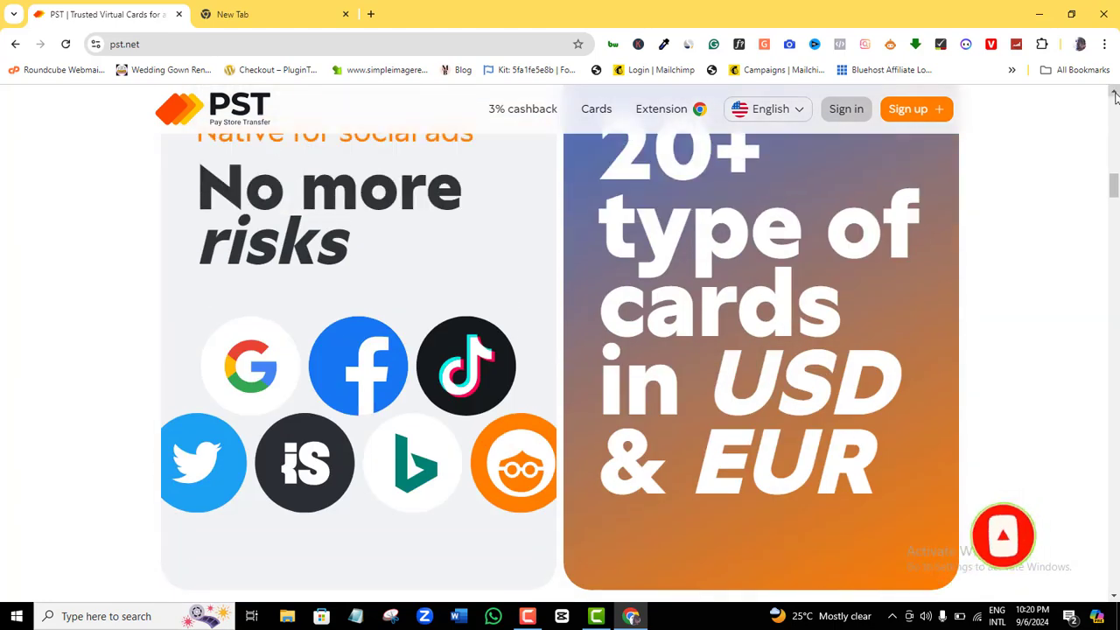
scroll(1114, 598, "down", 8)
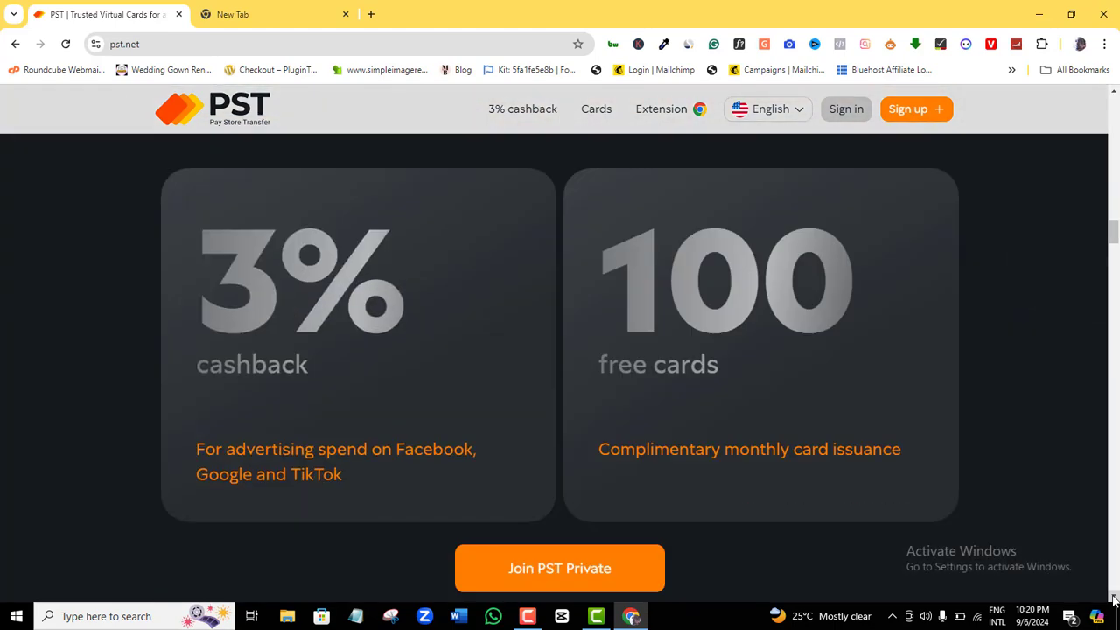
scroll(1115, 598, "down", 20)
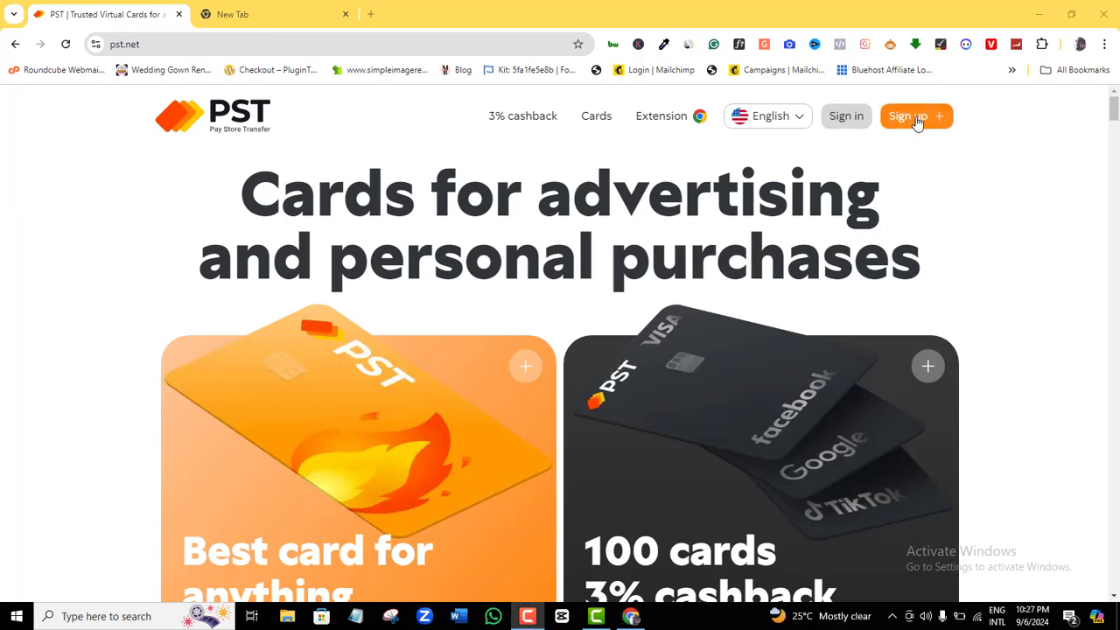
- Register a PST.net account through Google sign-in and go to the card issue page
left_click(918, 123)
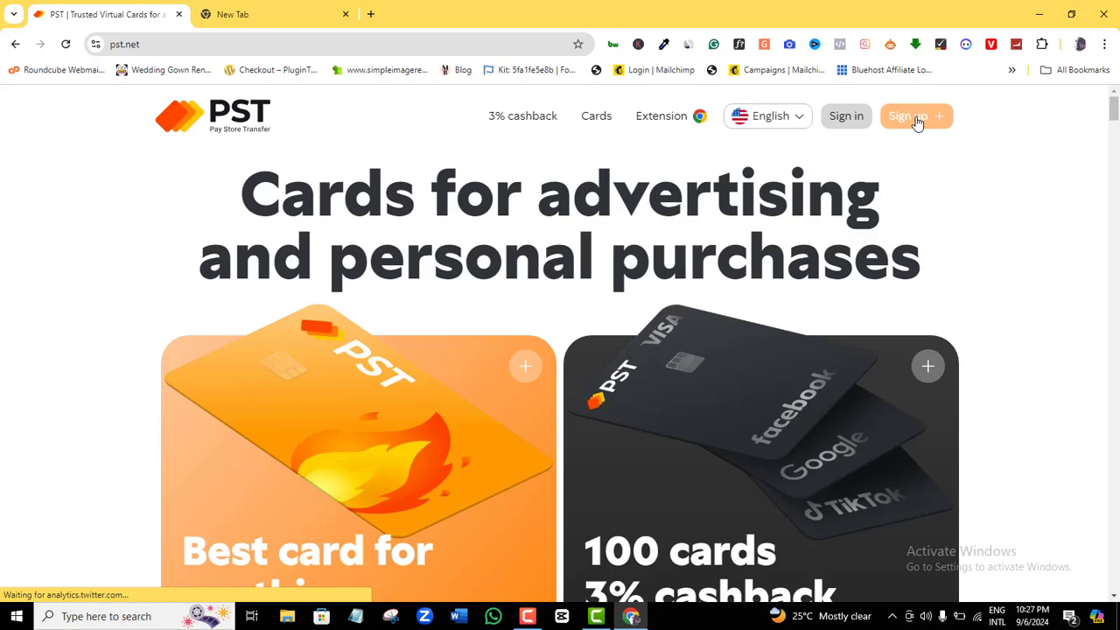
left_click(104, 47)
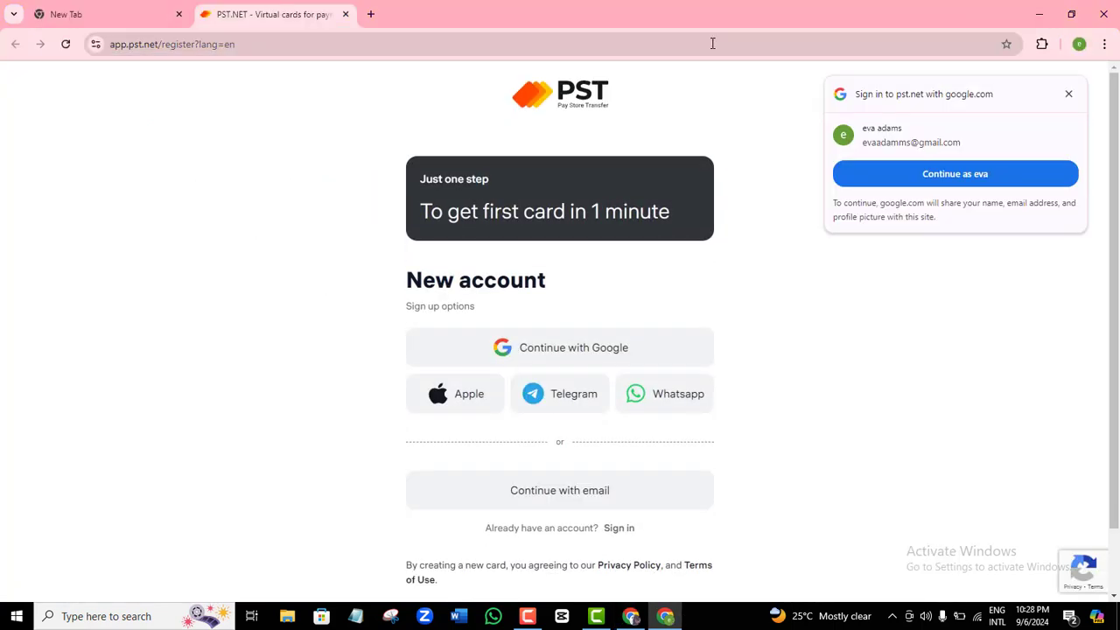
left_click(573, 490)
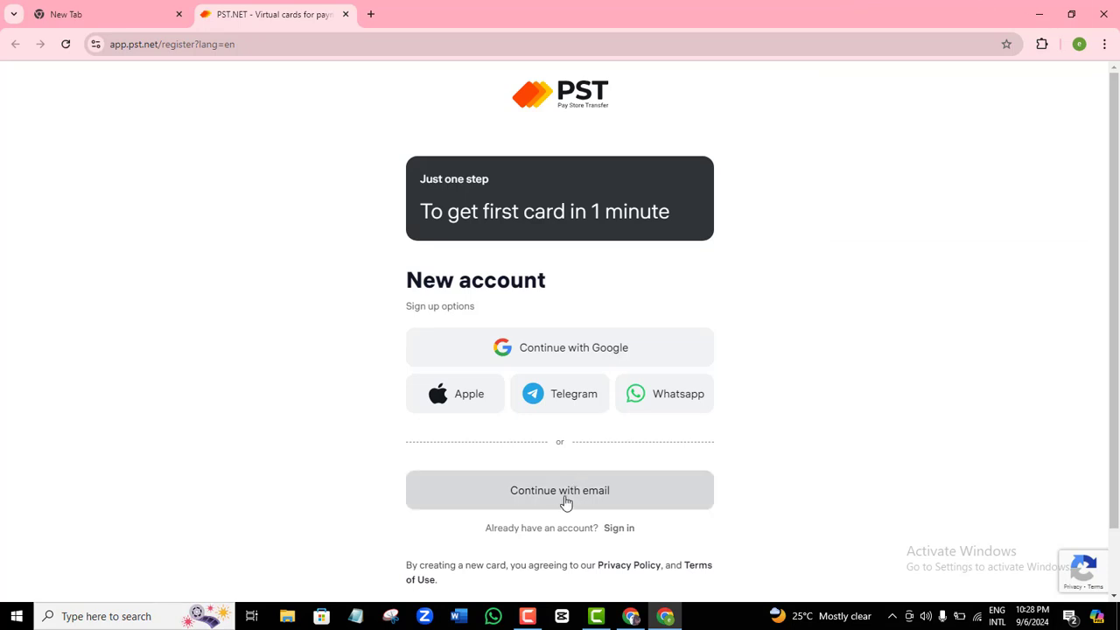
left_click(549, 353)
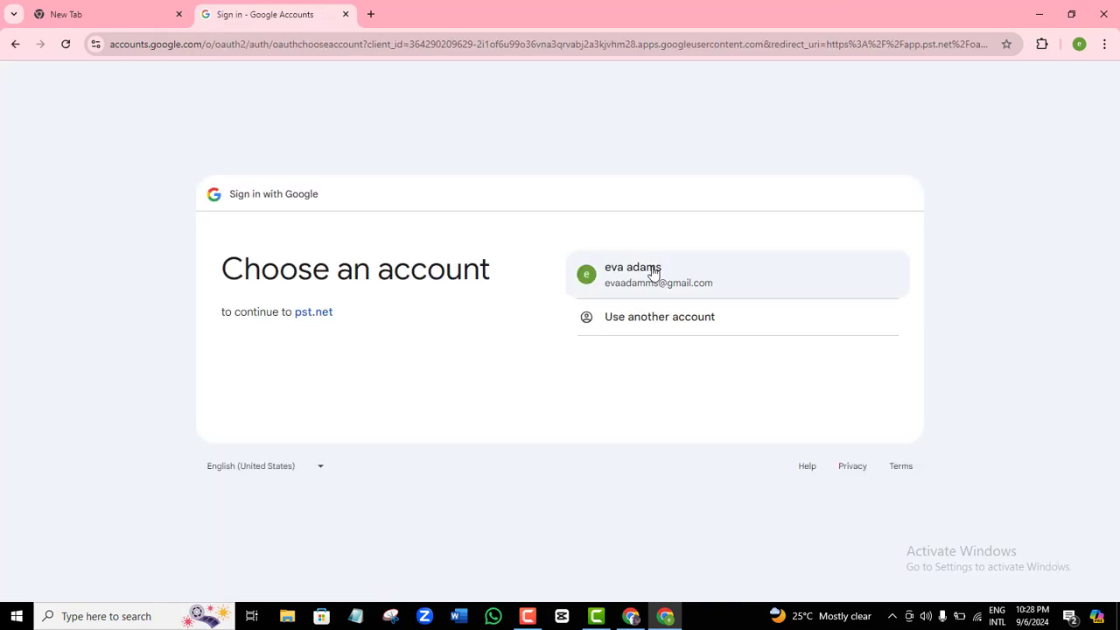
left_click(650, 275)
left_click(644, 419)
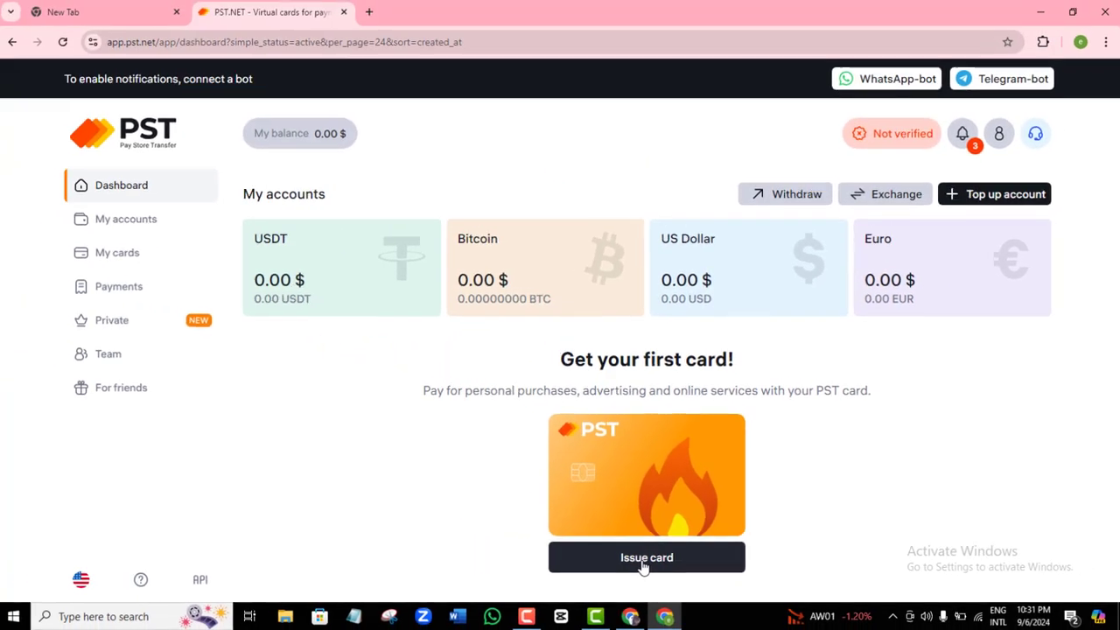
left_click(589, 567)
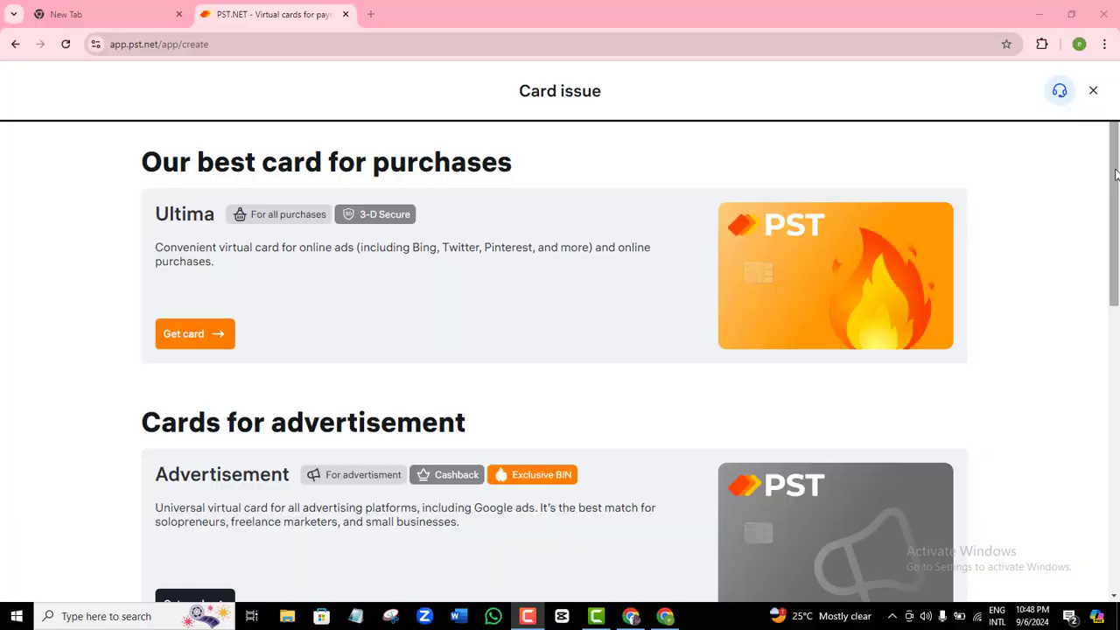
- Pick the Facebook ads card and view its BIN list with 0.5 $ and 2.9 % fees
left_click_drag(1116, 175, 1118, 374)
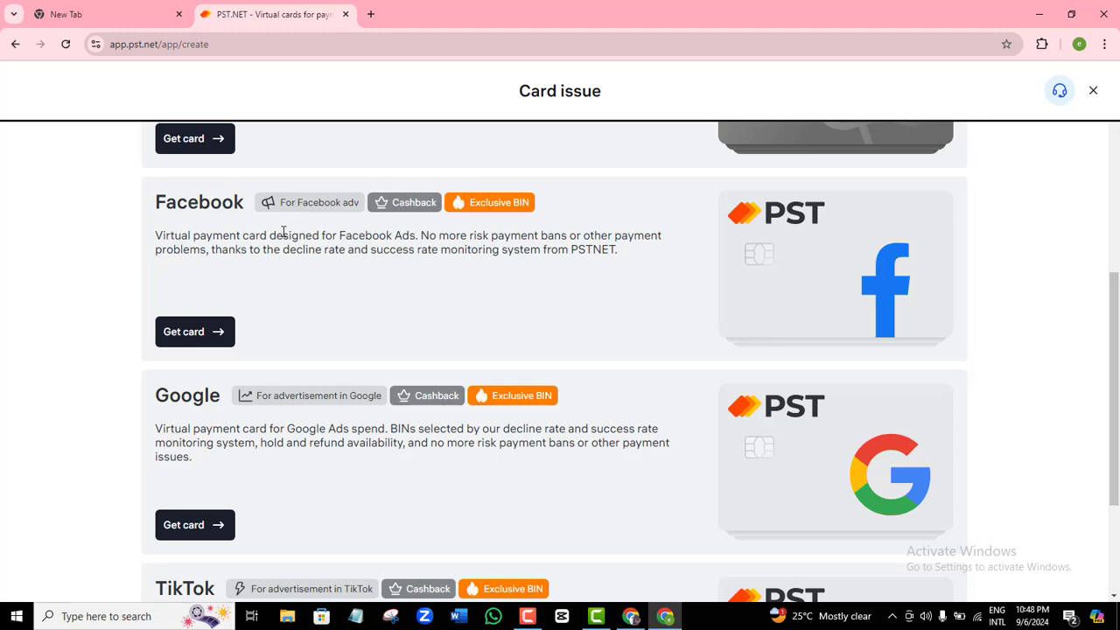
left_click_drag(1116, 313, 1116, 385)
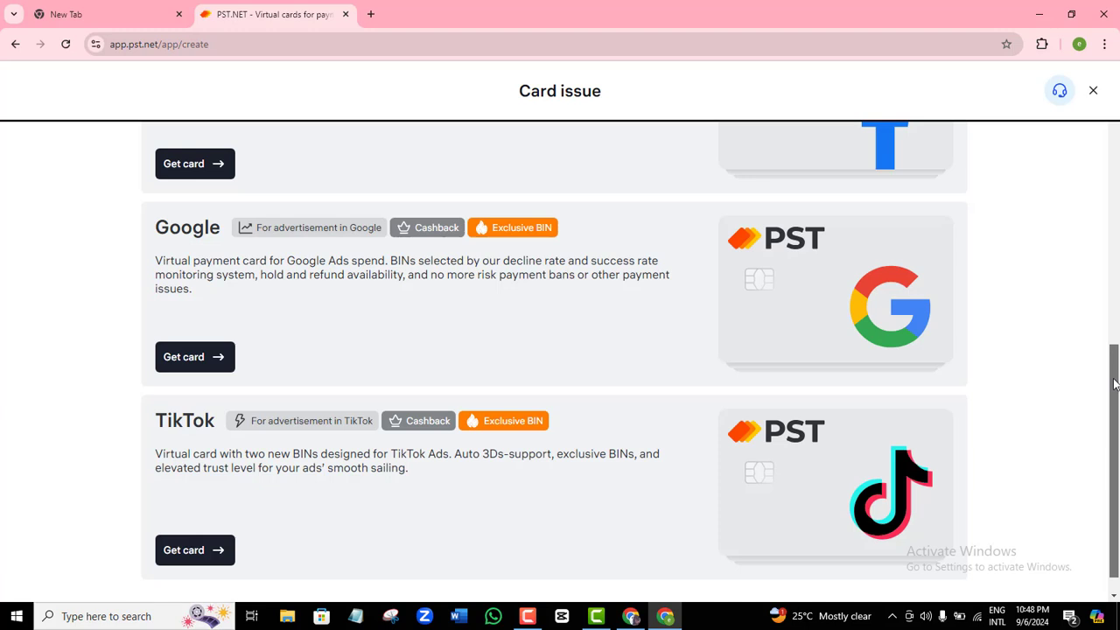
scroll(1114, 385, "up", 3)
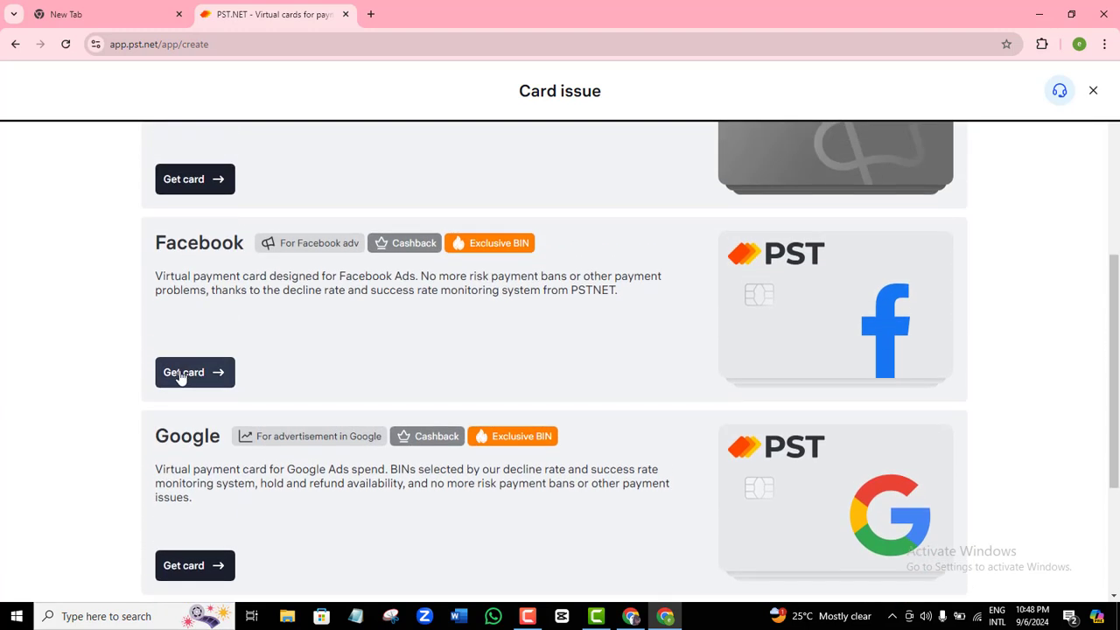
left_click(182, 373)
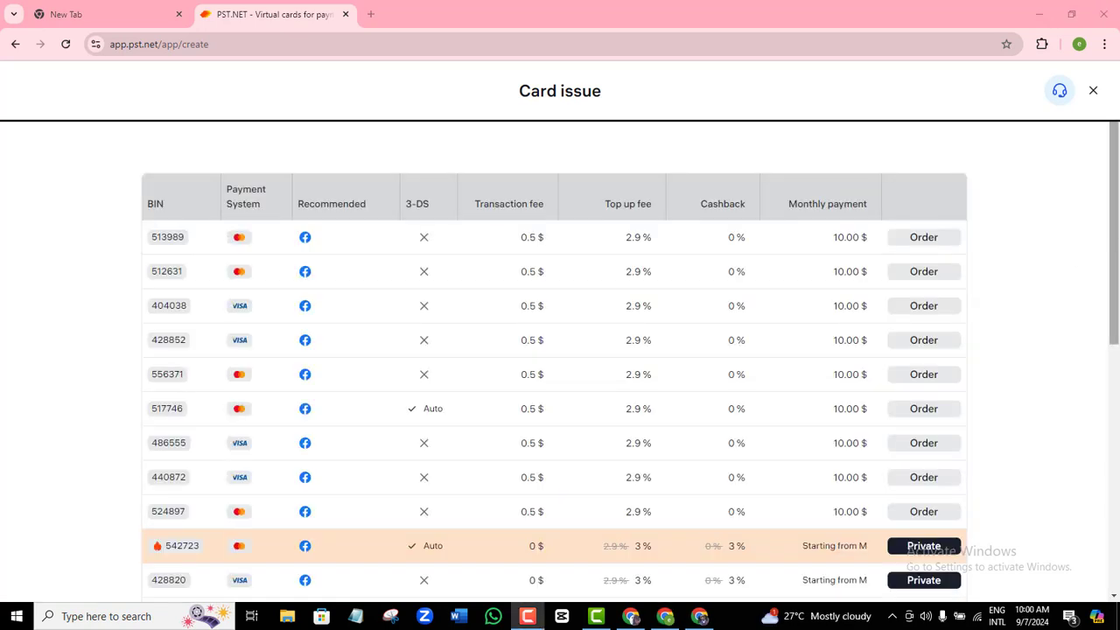
left_click_drag(1116, 229, 1115, 241)
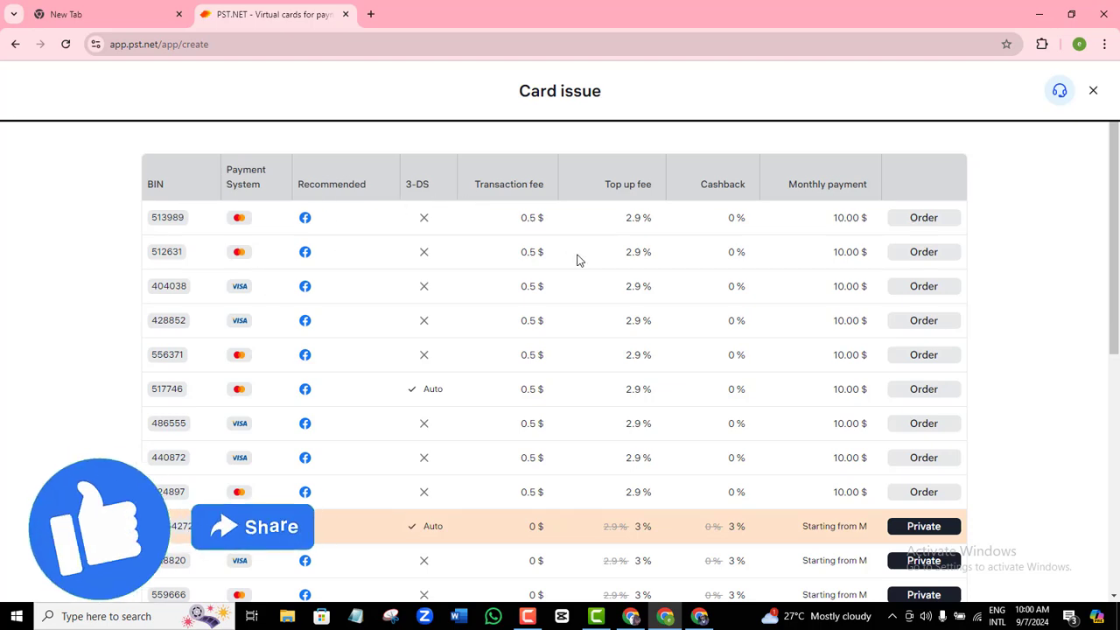
mouse_move(1117, 283)
left_mouse_down()
mouse_move(1118, 525)
mouse_move(1099, 282)
left_mouse_up()
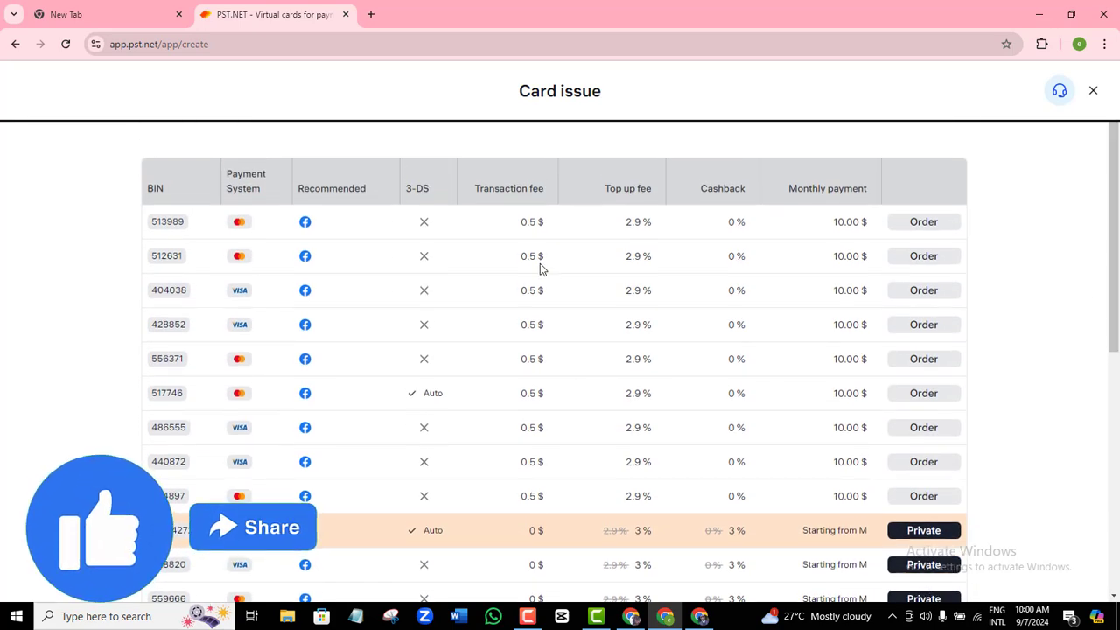
- Order the card with BIN 513989 and set citizenship to Nigeria
left_click(923, 223)
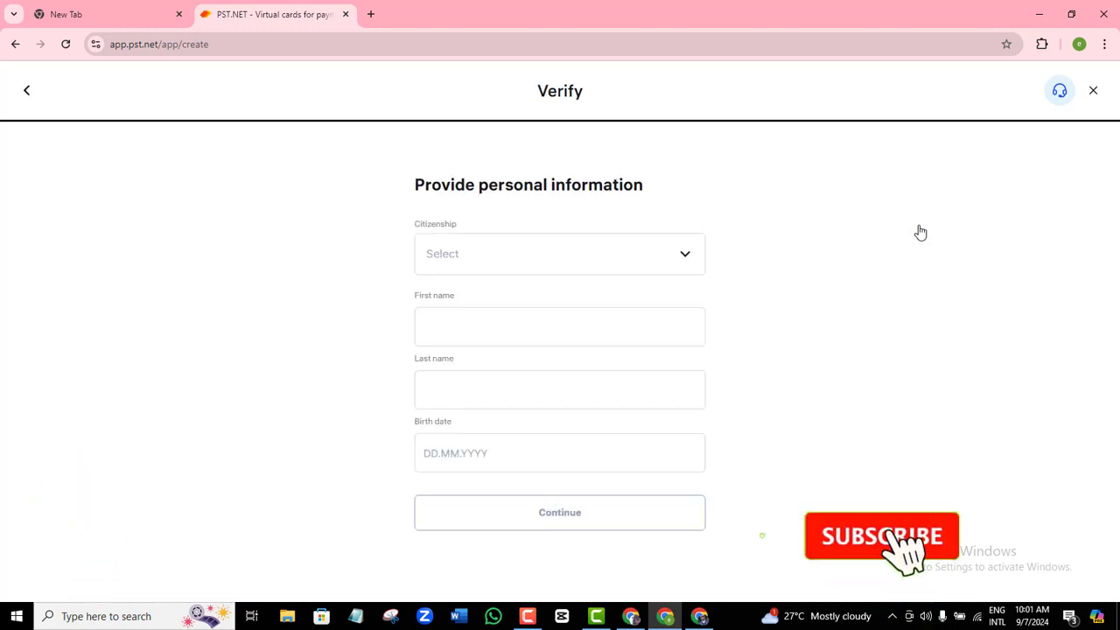
left_click(685, 259)
type("nige")
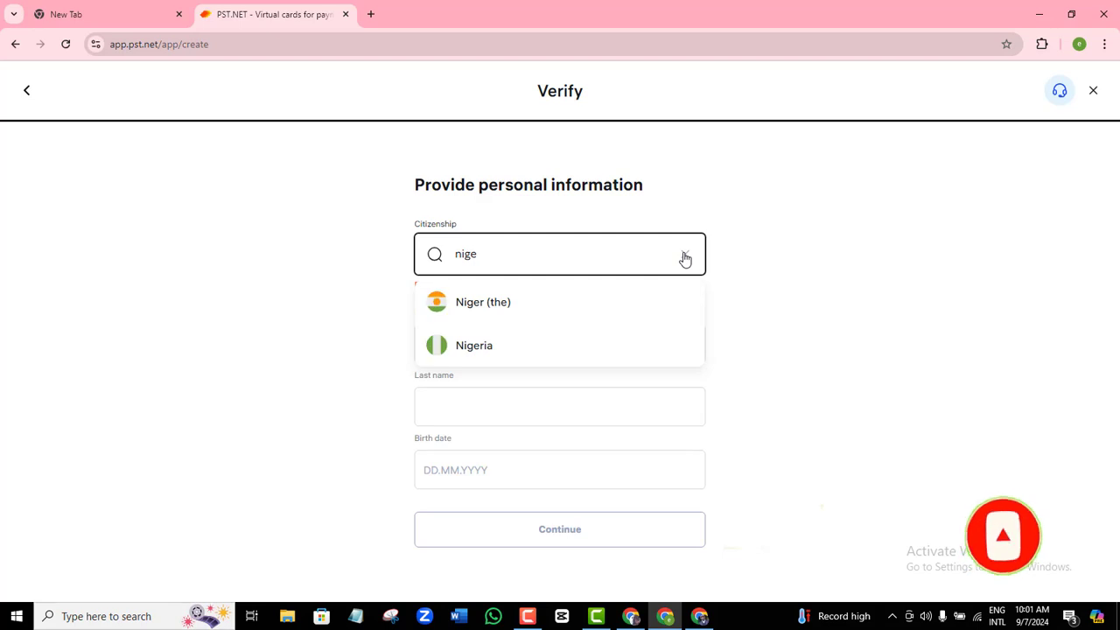
left_click(498, 345)
- Fill in the first name, last name and birth date, then submit the personal details
left_click(498, 328)
type("Samuel")
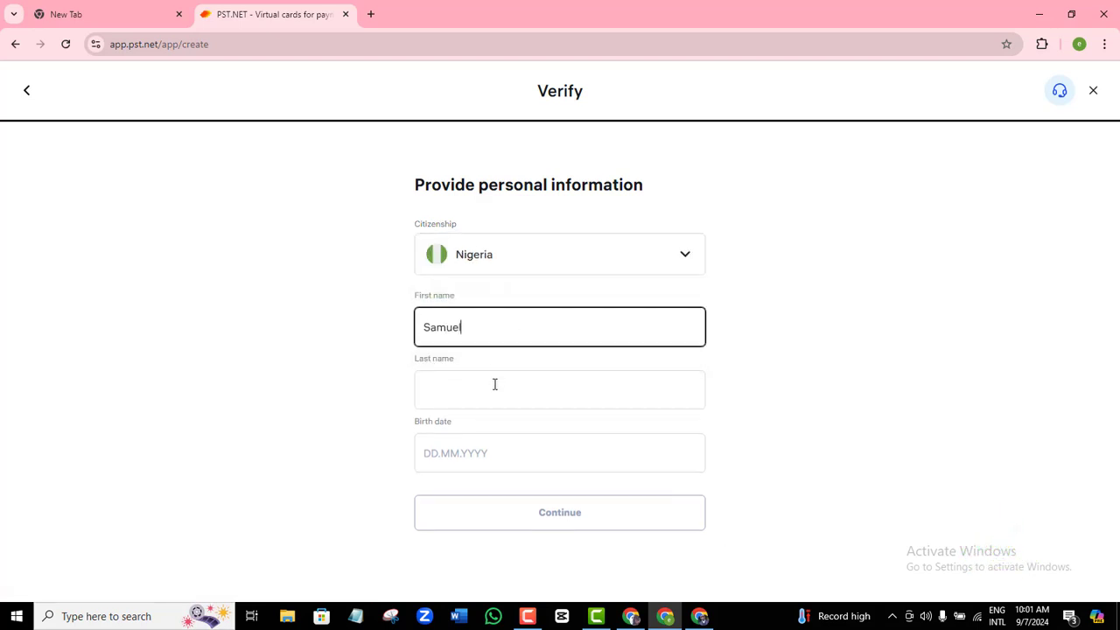
left_click(495, 384)
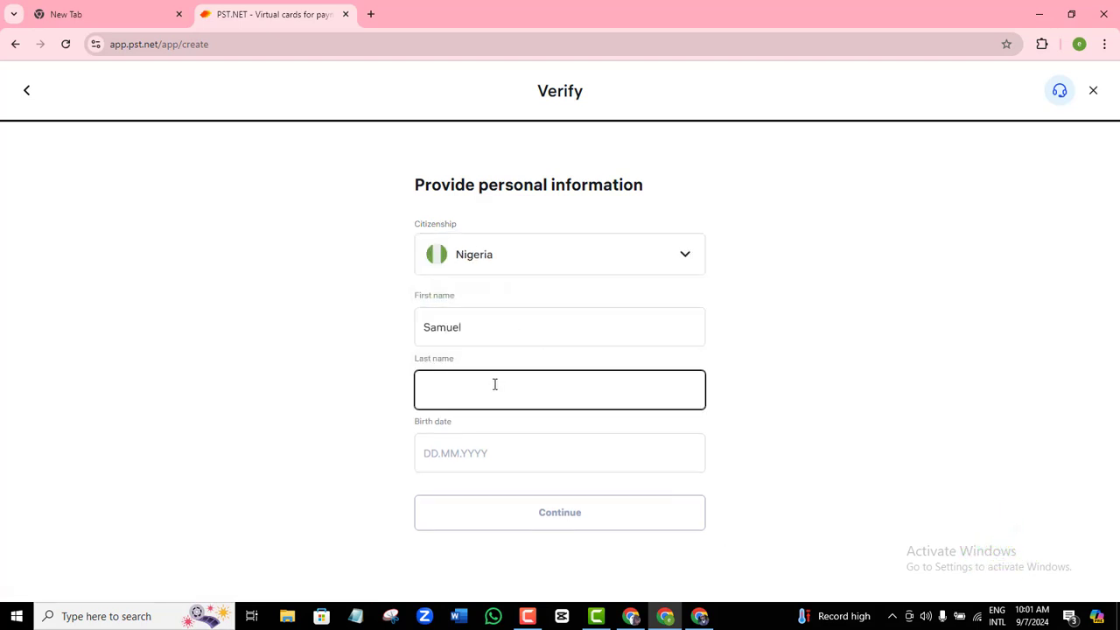
left_click(442, 455)
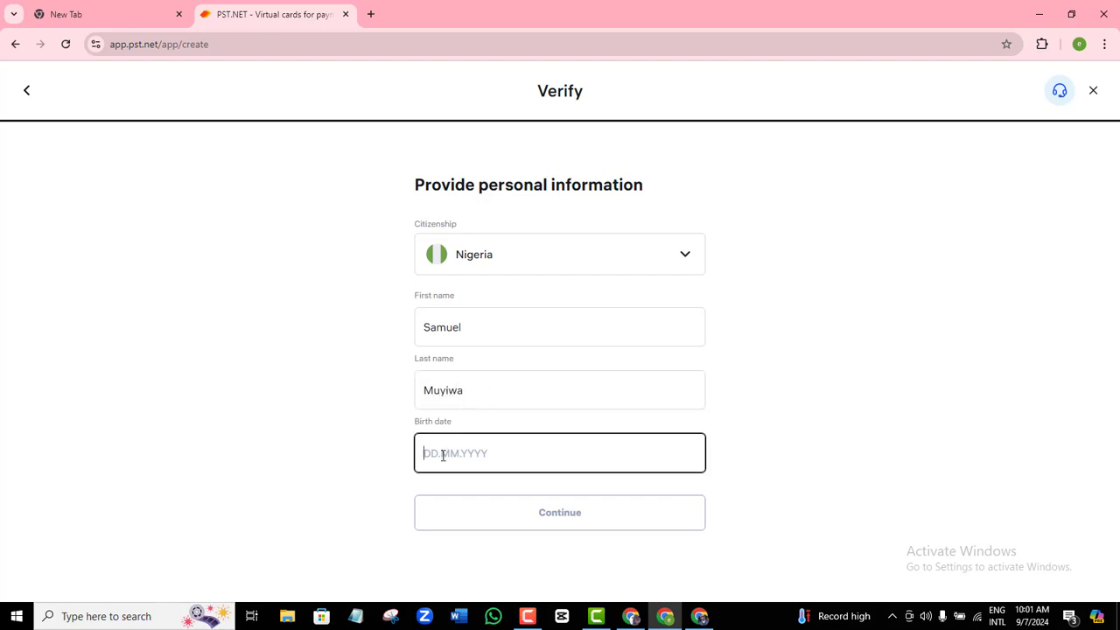
type("23.01.1999")
left_click(481, 527)
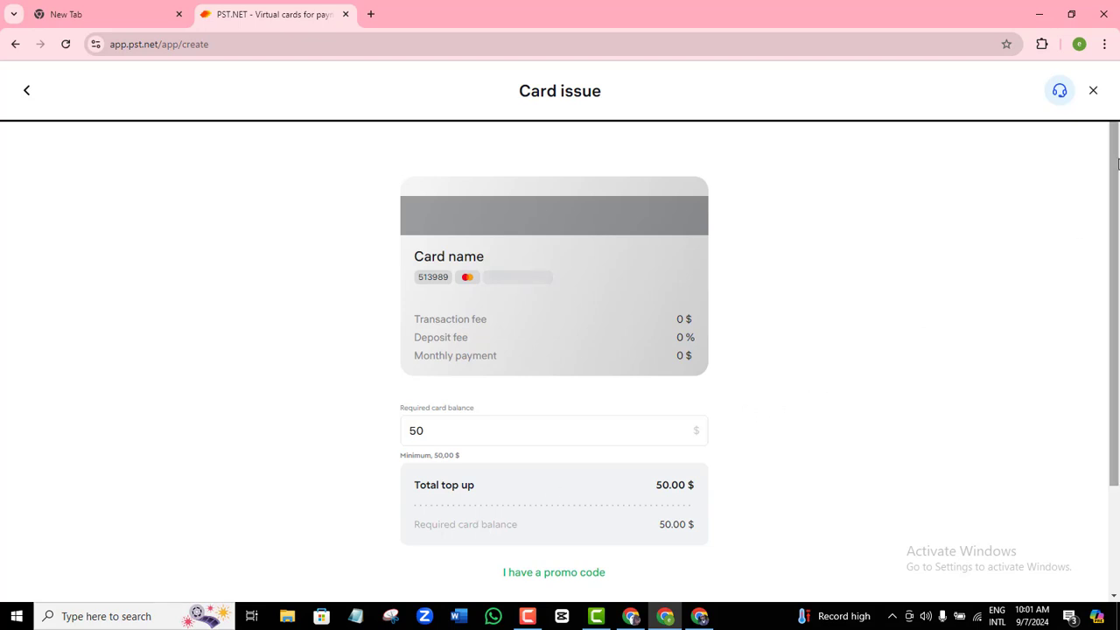
- Proceed to payment and confirm the Tron (TRC20) USDT method requiring 50.51 USDT
left_click_drag(1118, 166, 1118, 179)
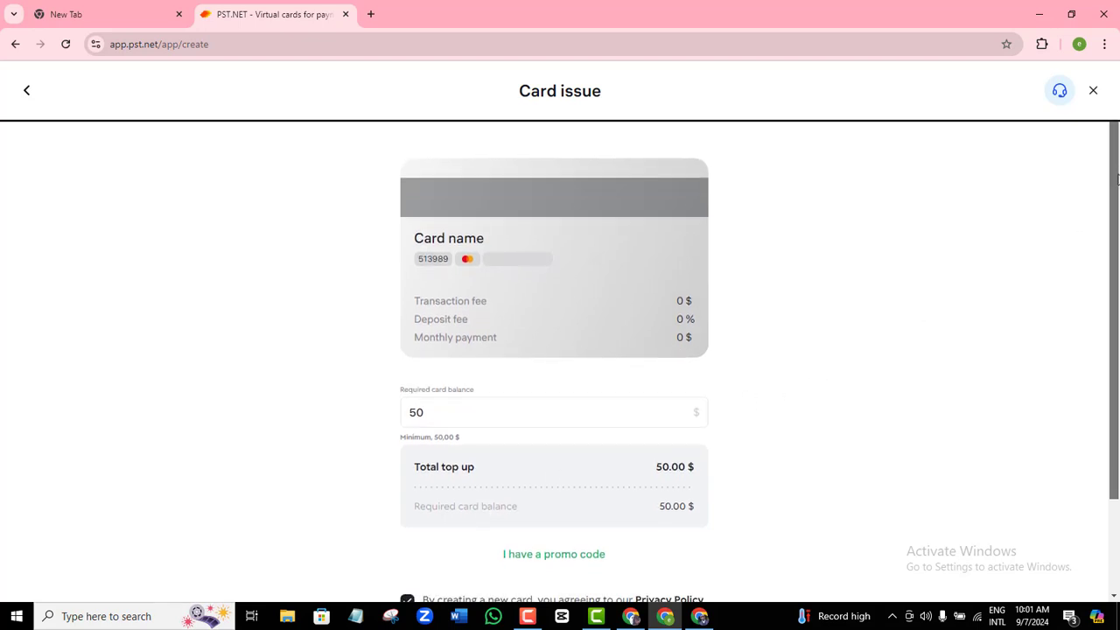
scroll(1108, 438, "down", 2)
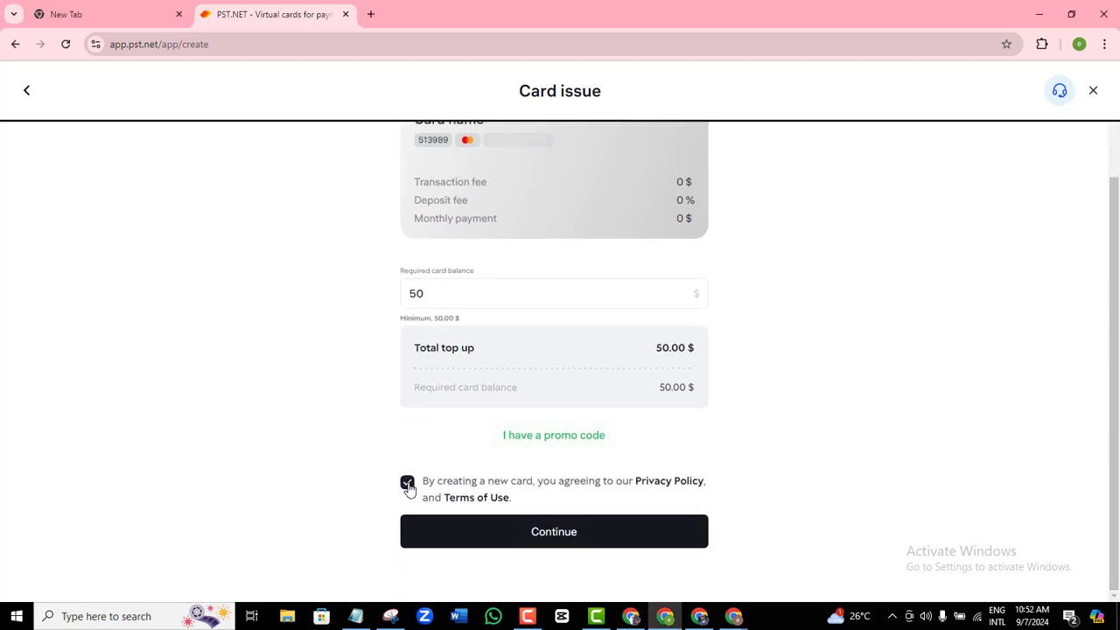
left_click(527, 532)
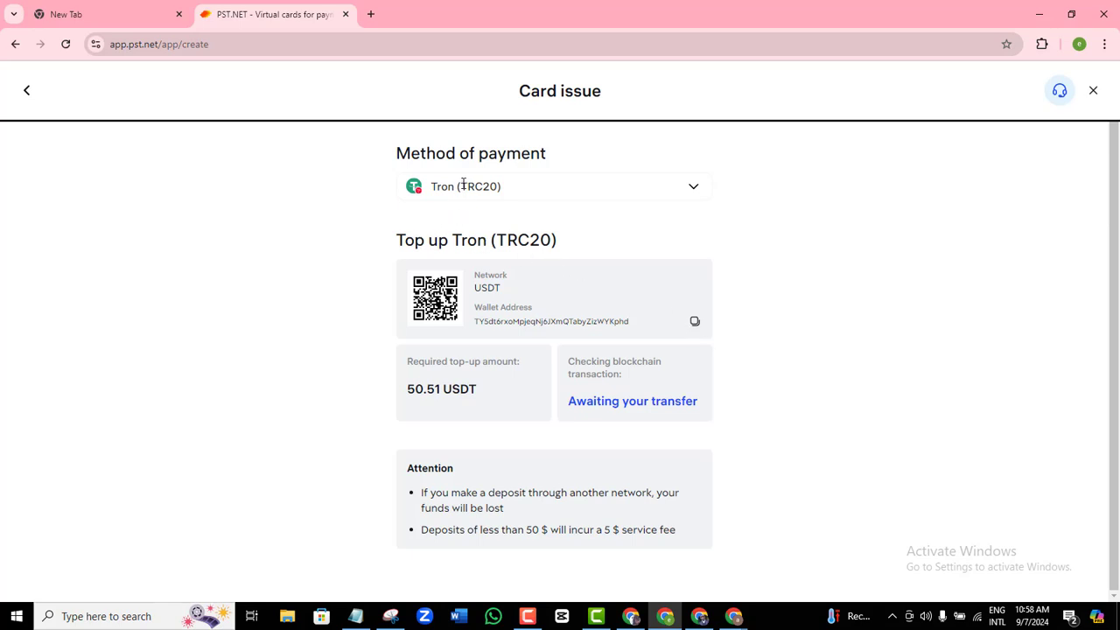
left_click(547, 186)
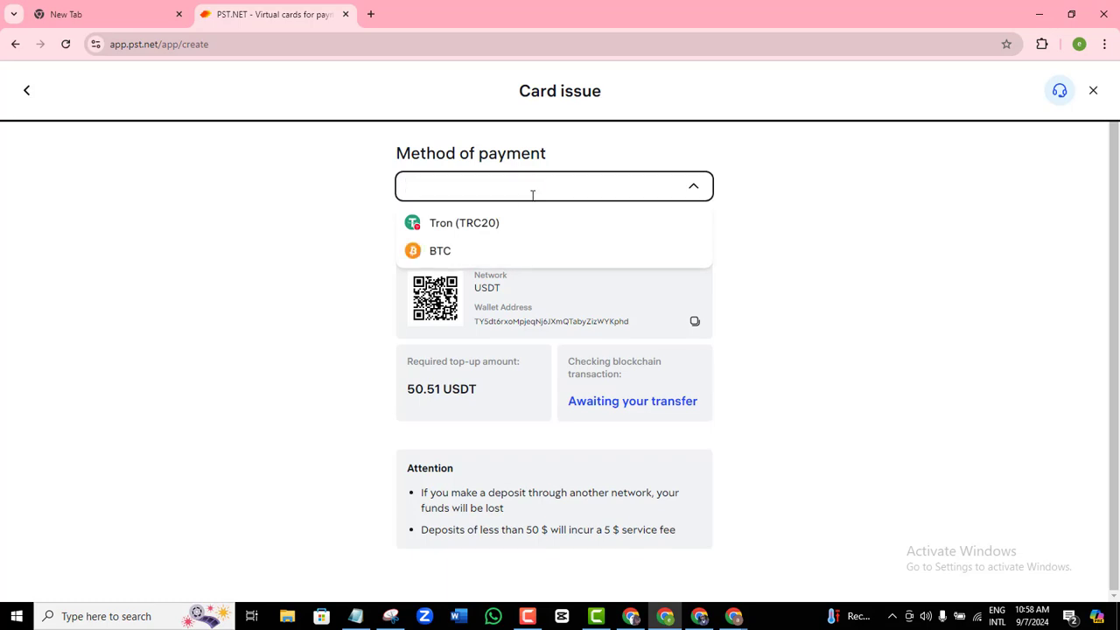